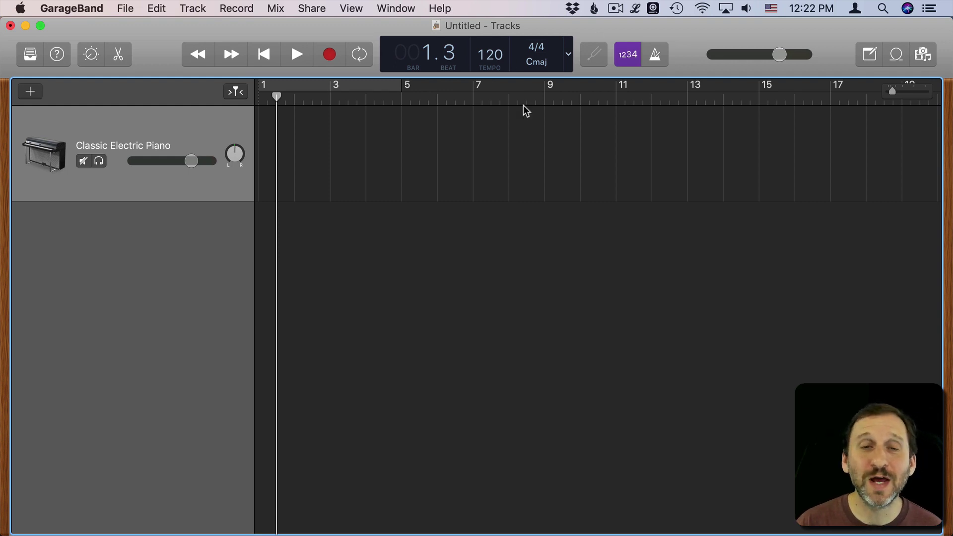
- Open the Apple Loops browser and change its filter from All Drums to Piano
click(896, 55)
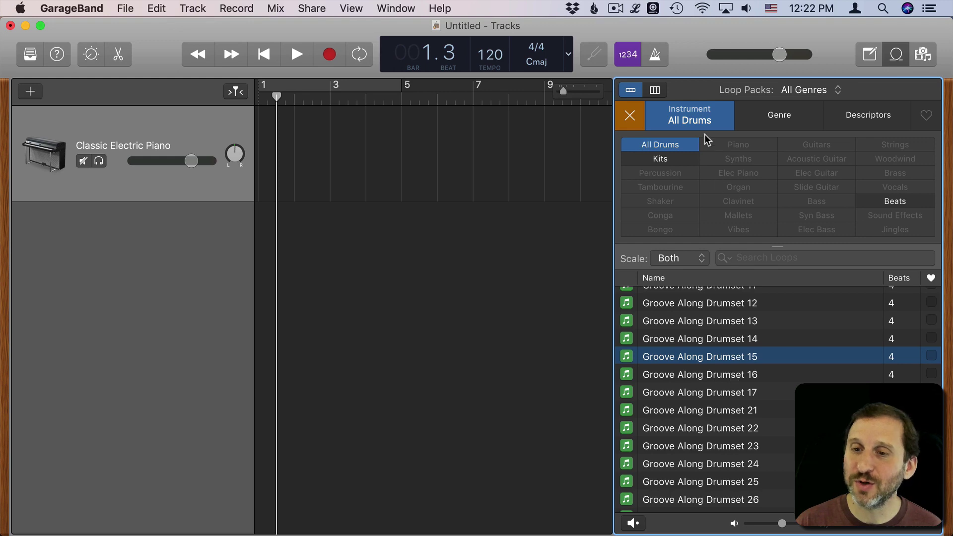
click(631, 117)
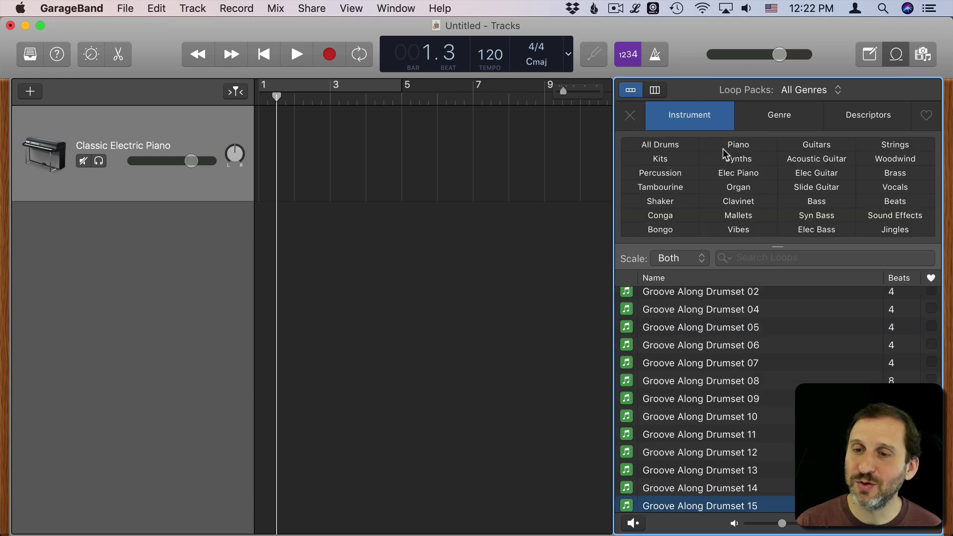
click(736, 147)
scroll(744, 382, up, 15)
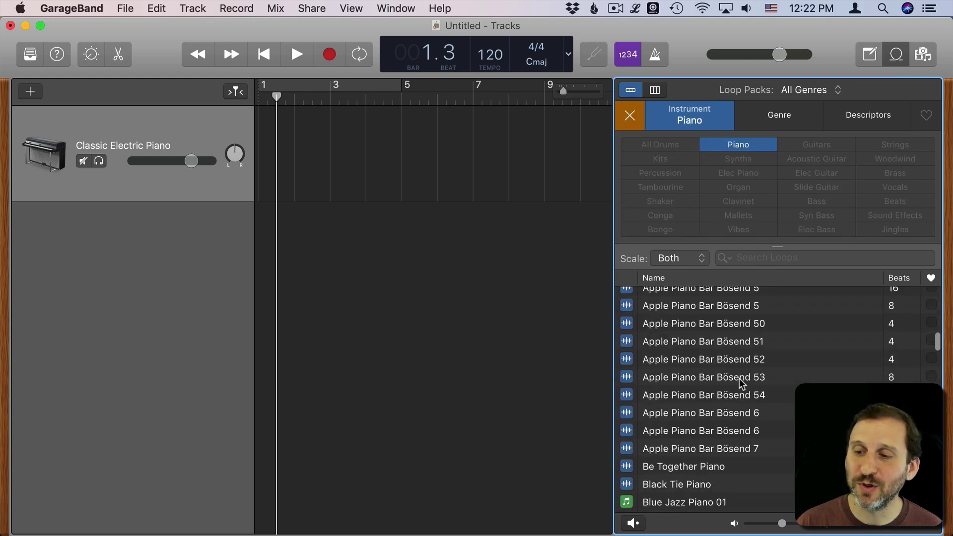
scroll(742, 383, down, 15)
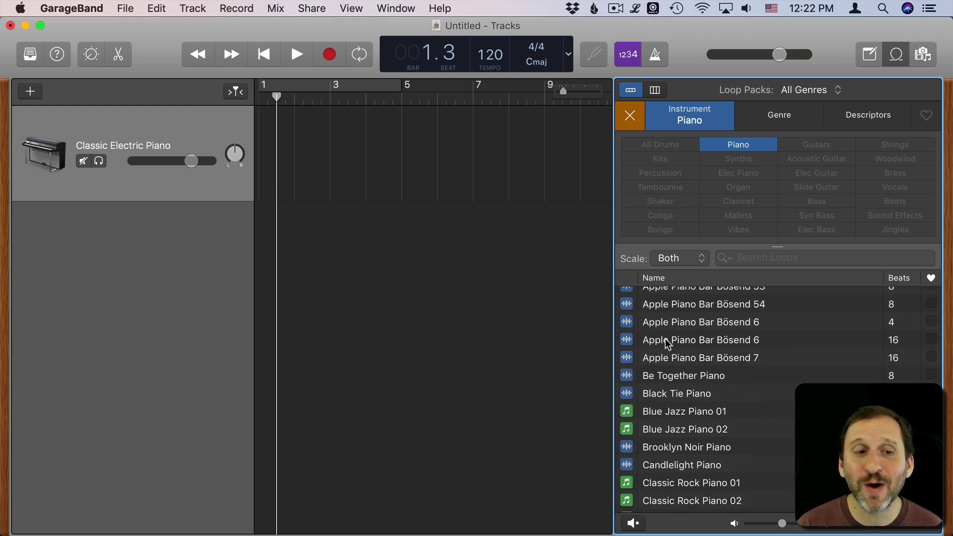
scroll(736, 412, down, 5)
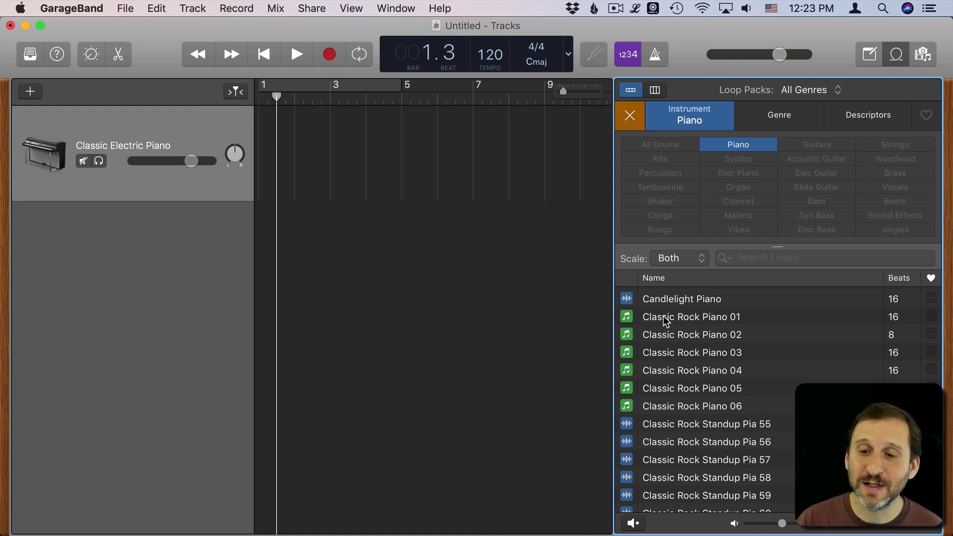
- Drop Classic Rock Piano 01 onto a new track at bar 1 and play it back
click(665, 322)
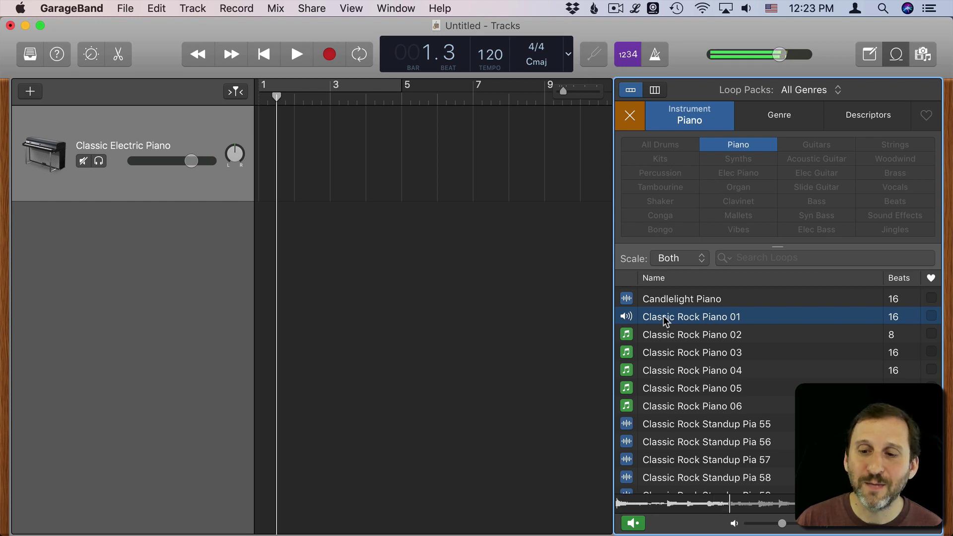
drag(666, 321, 260, 239)
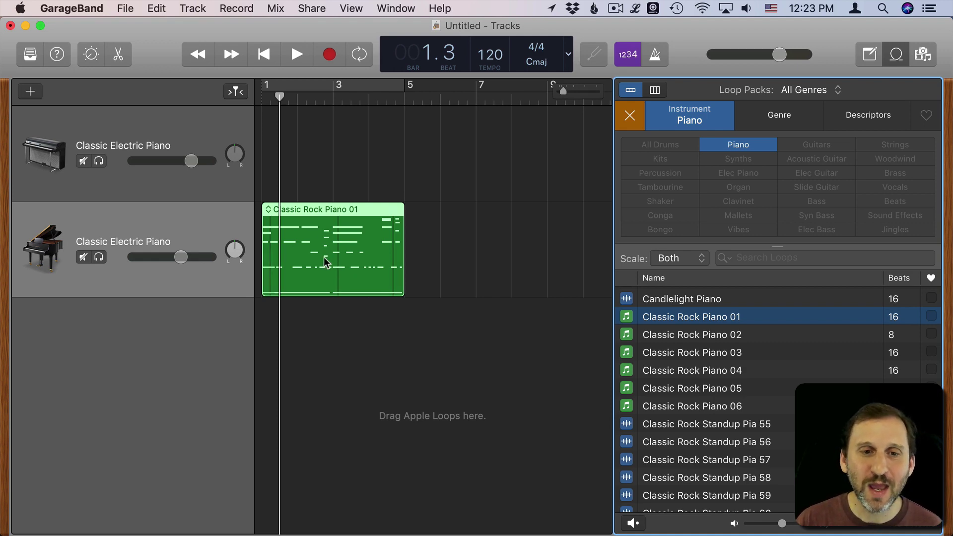
click(264, 55)
key(space)
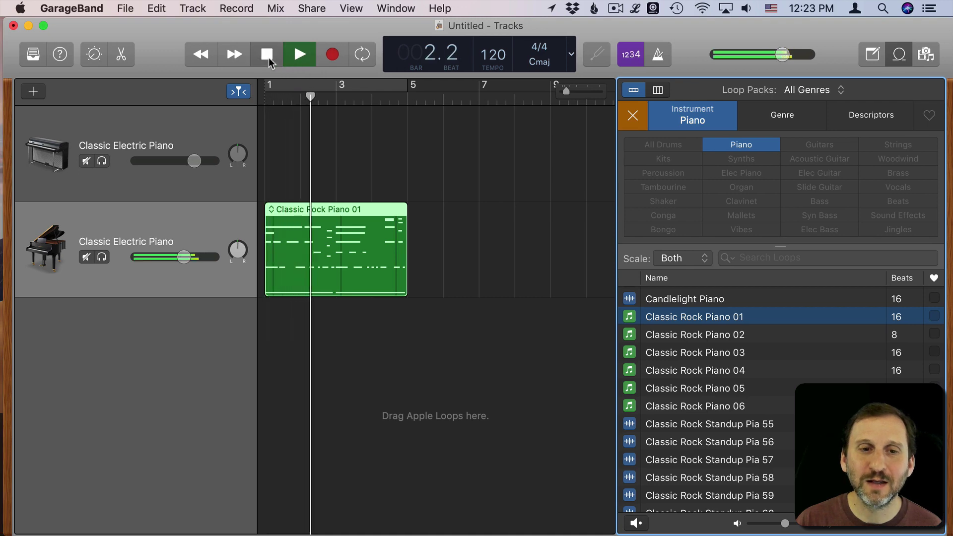
click(269, 57)
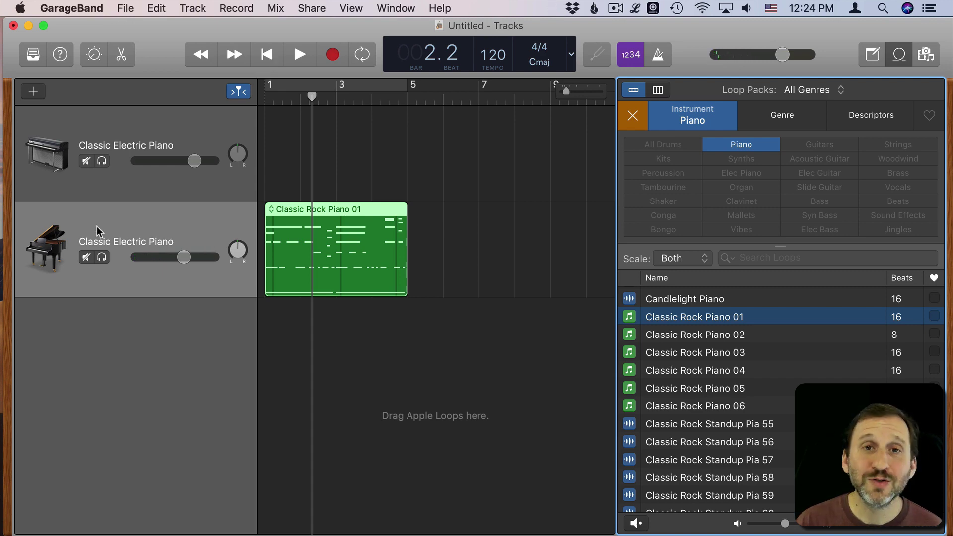
- In the Library, give the piano loop track the Wurlitzer Classic sound and audition it
click(33, 56)
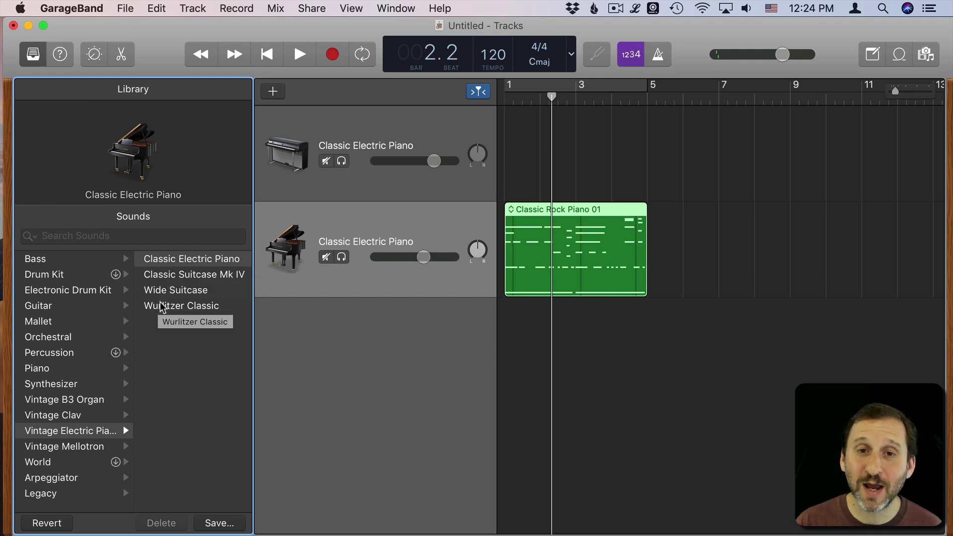
click(160, 307)
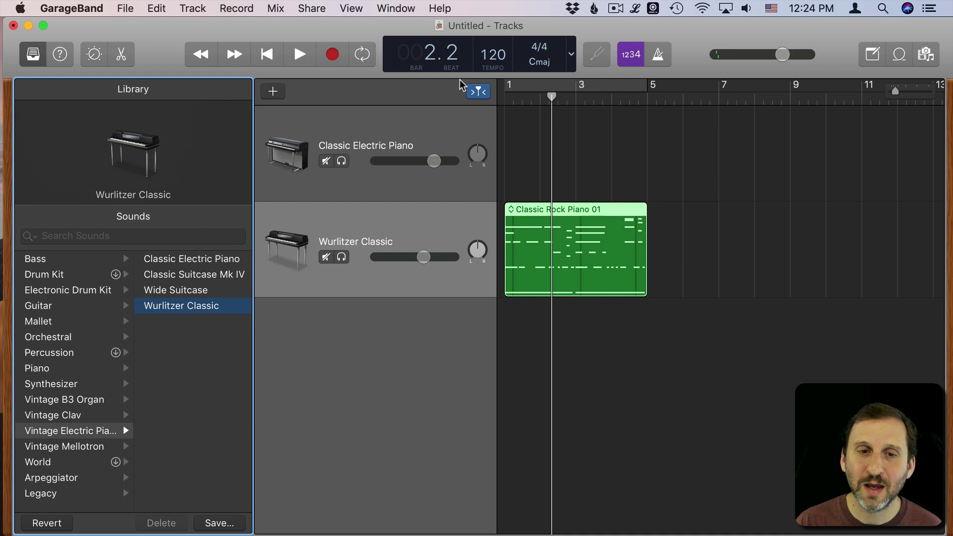
click(297, 57)
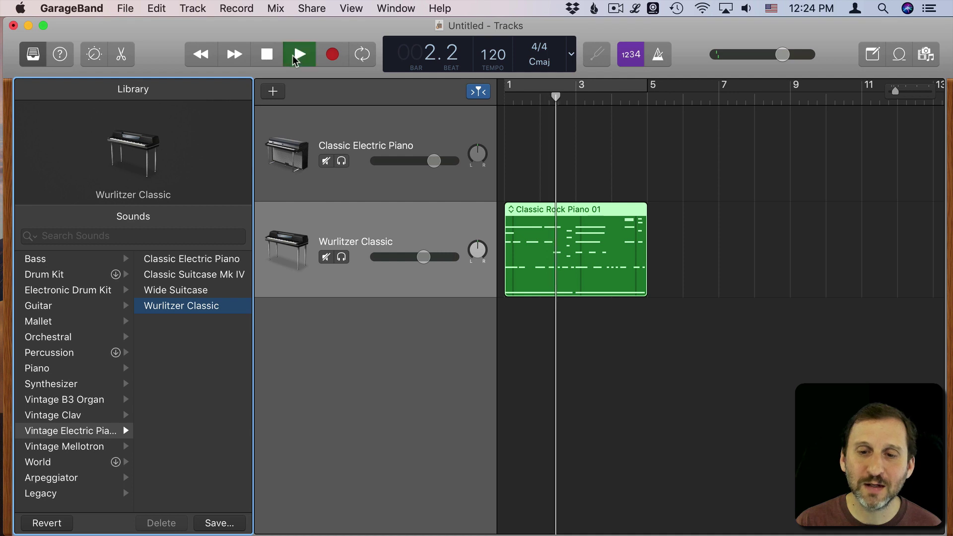
click(268, 56)
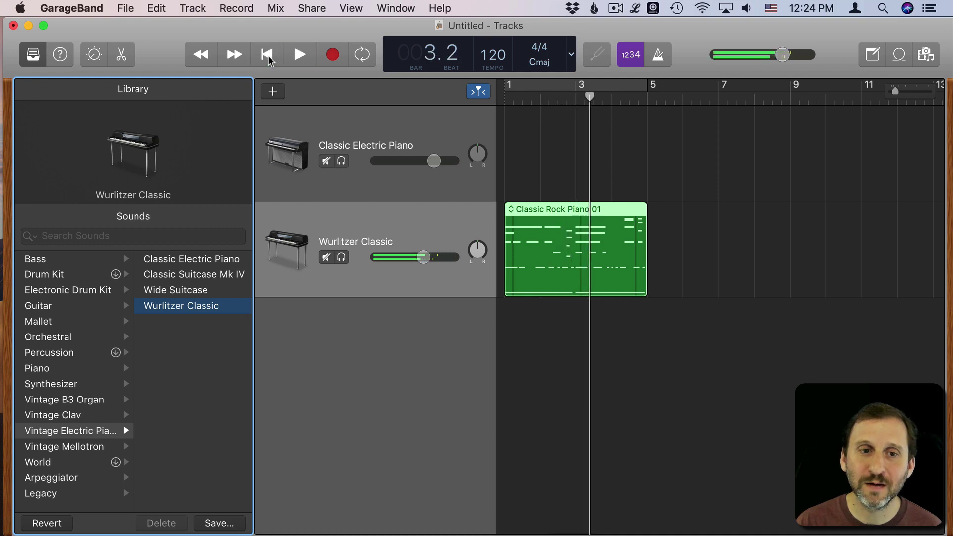
- Switch the track to the Hard Rock guitar sound and play it from the start
click(50, 308)
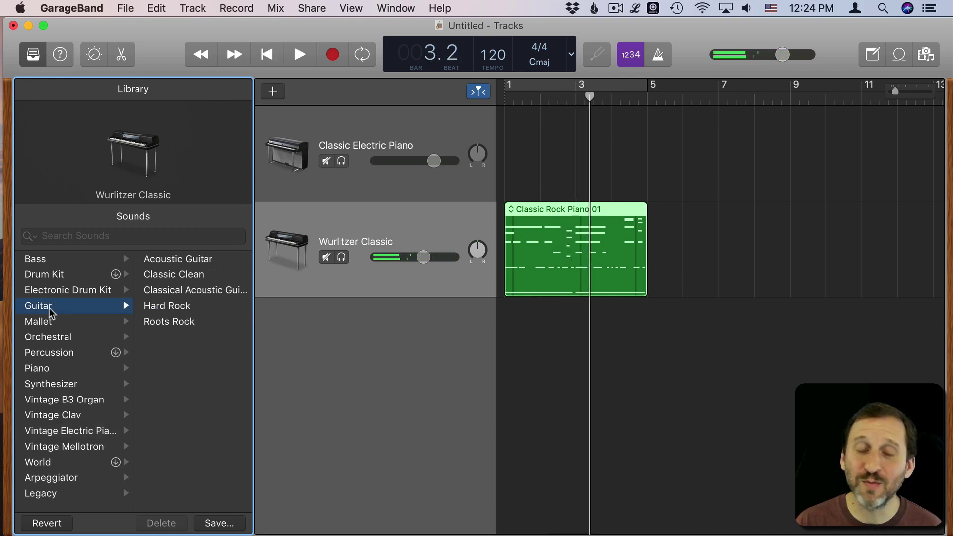
click(167, 308)
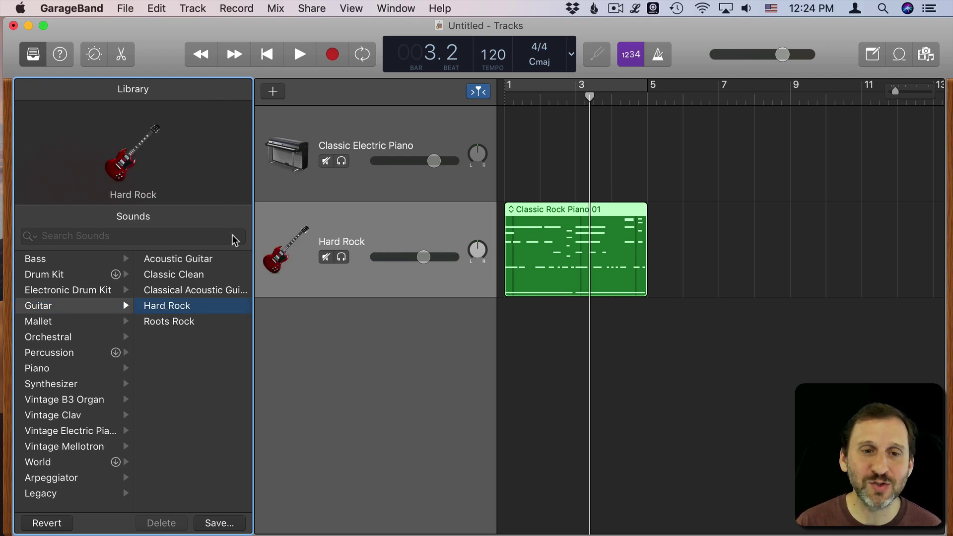
click(266, 54)
click(298, 54)
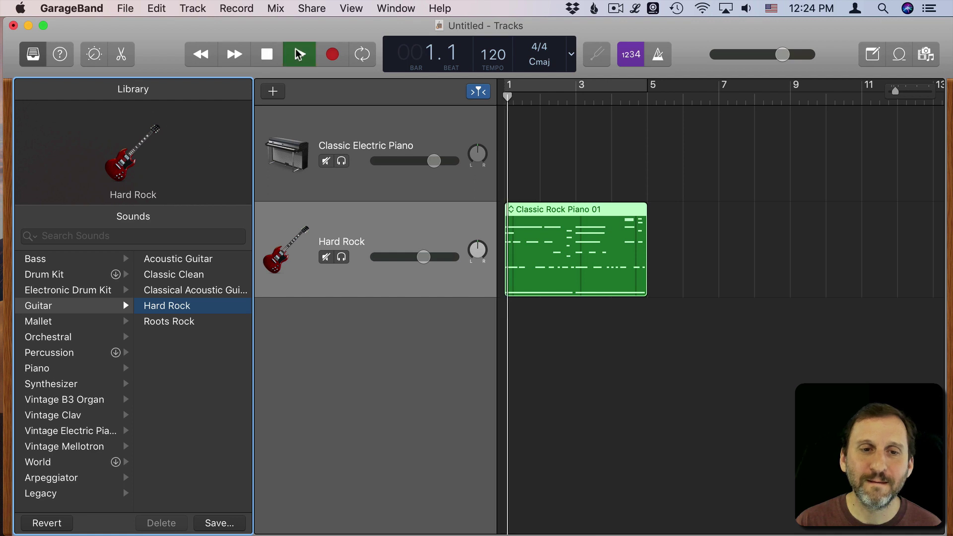
click(267, 55)
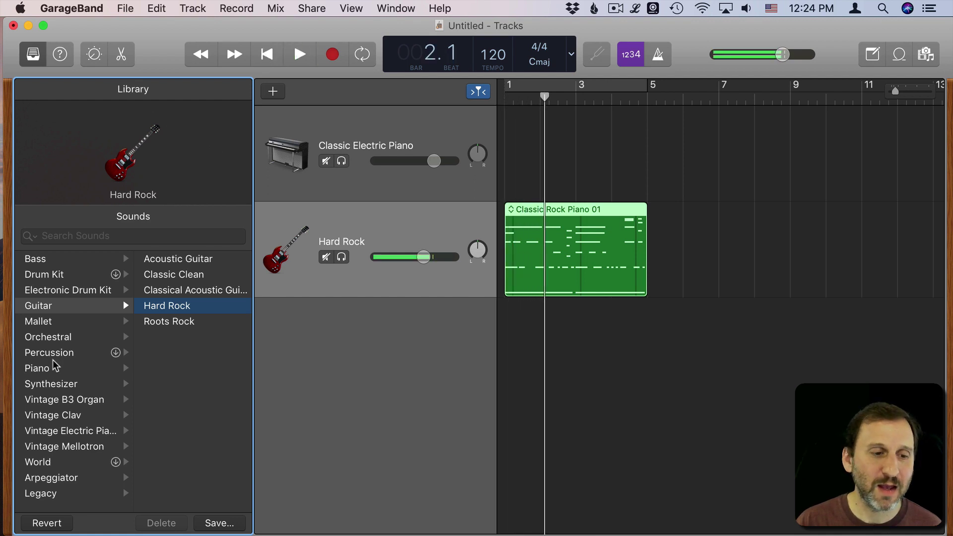
- Settle on Orchestral > Strings > String Ensemble and audition the loop with it
click(56, 337)
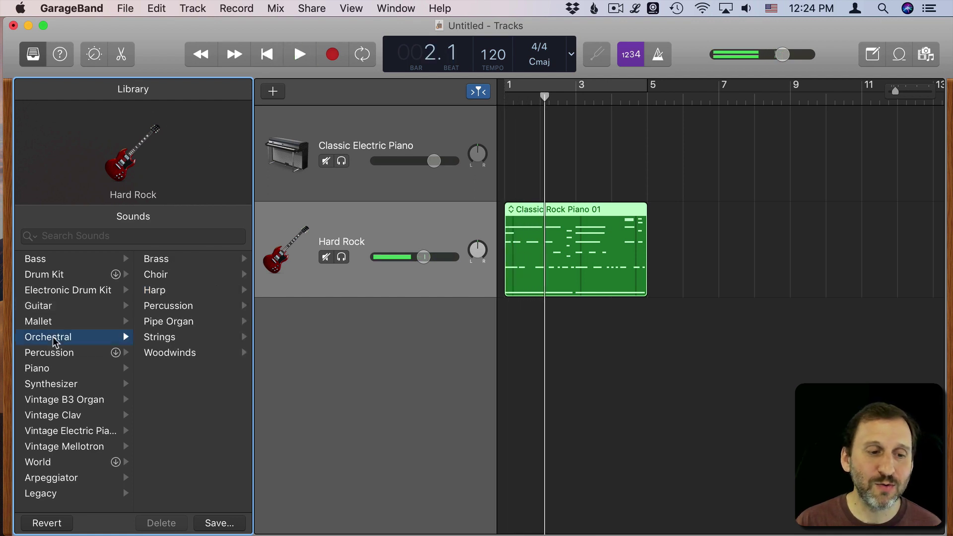
click(166, 341)
click(172, 277)
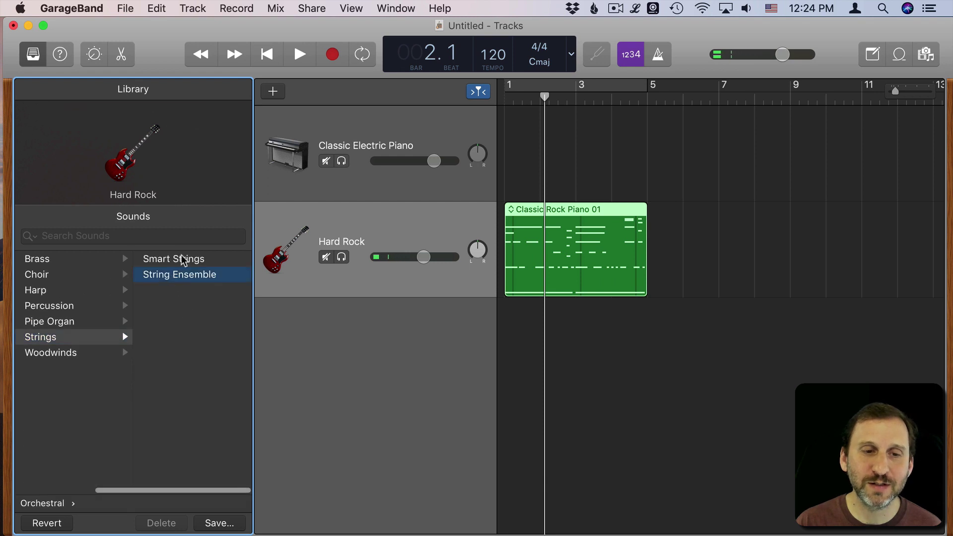
click(299, 55)
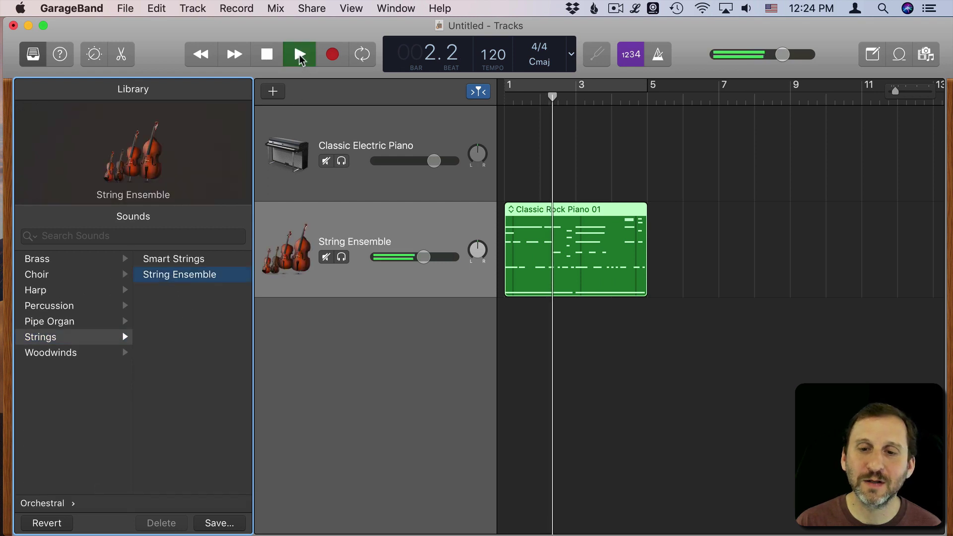
click(272, 58)
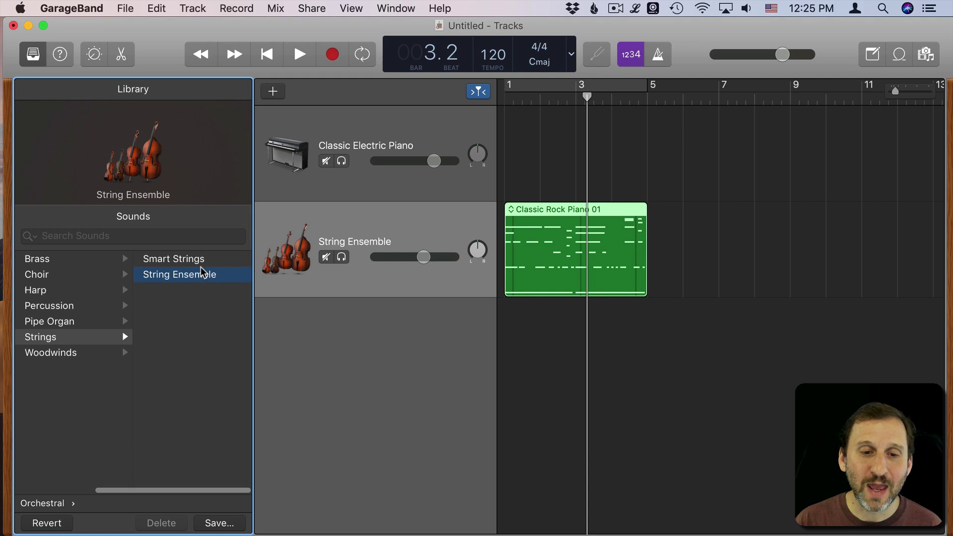
- Show the String Ensemble track's Smart Controls with B, then hide the Library
click(453, 228)
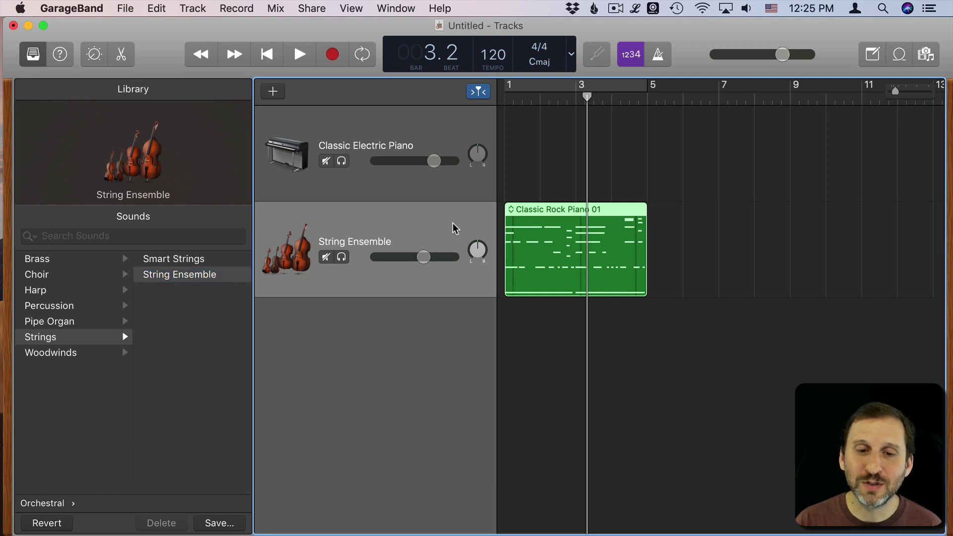
key(b)
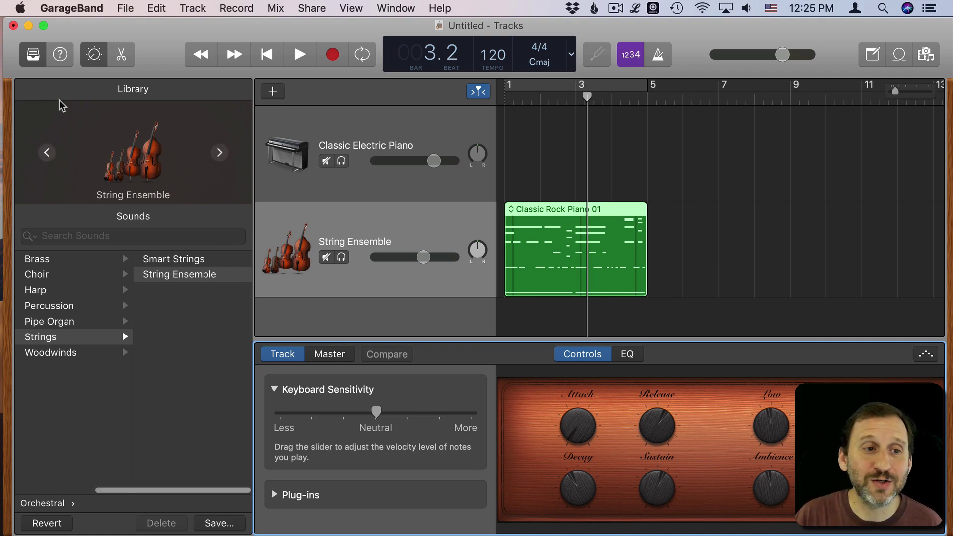
click(33, 53)
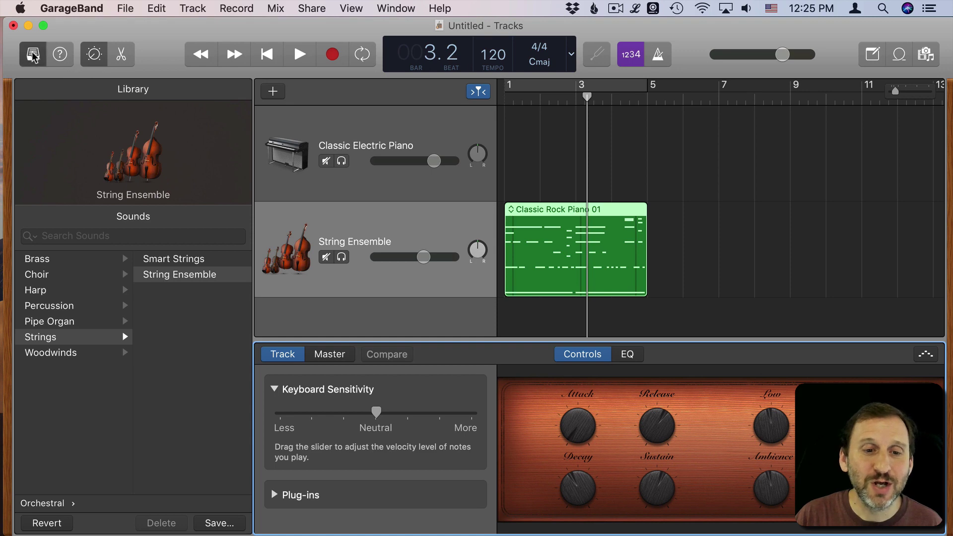
- Delete the String Ensemble track and set the loop browser filter to All Drums
key(super+BackSpace)
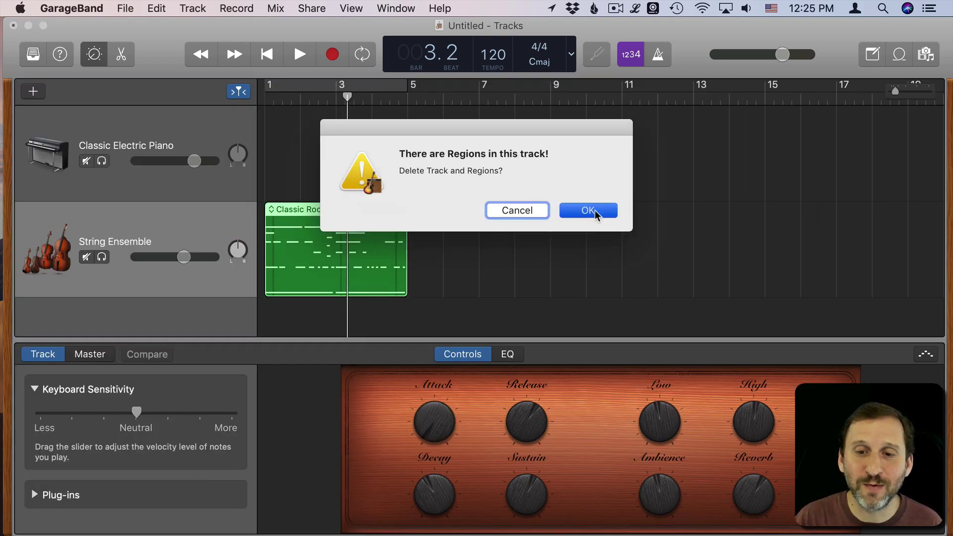
click(589, 210)
click(900, 54)
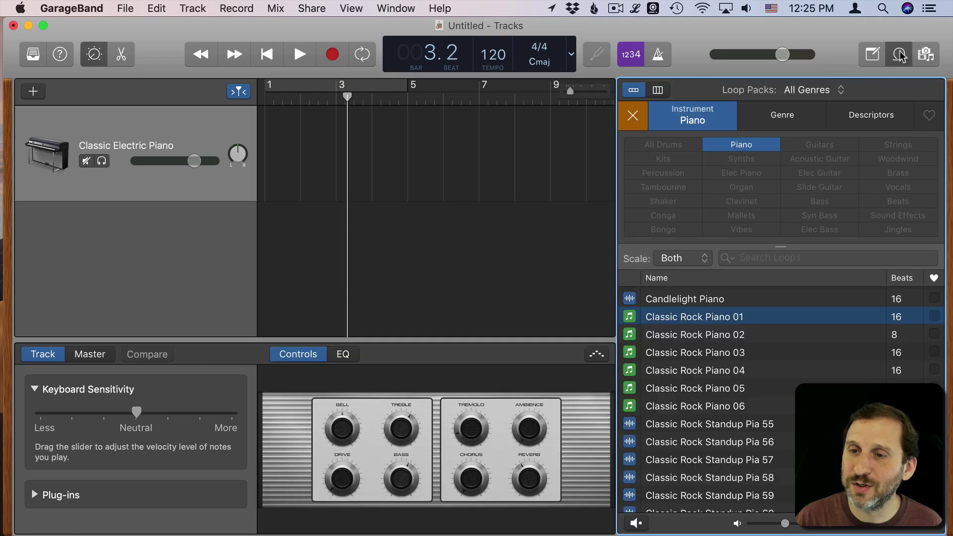
click(634, 117)
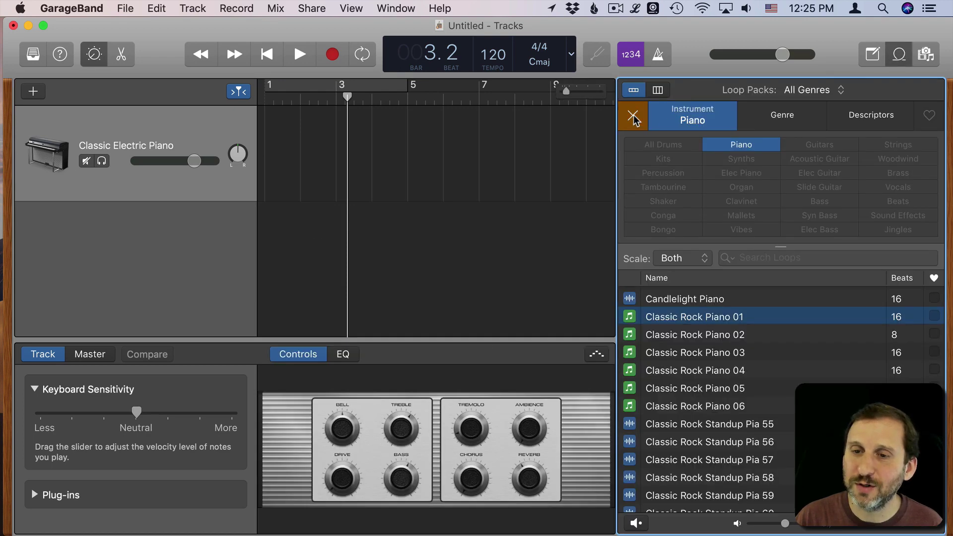
click(664, 146)
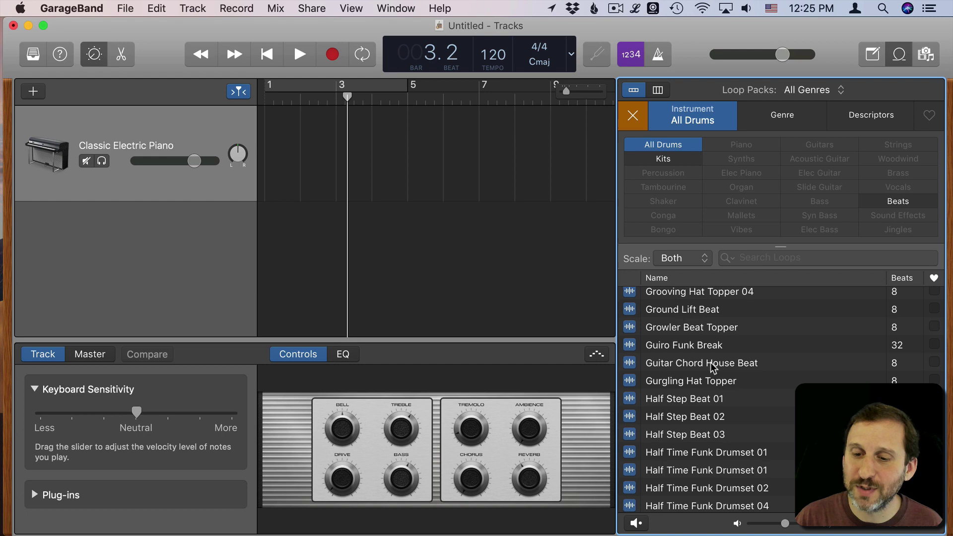
- Scroll down the drum loops and preview Hip Hop Beat 01
scroll(705, 400, down, 5)
scroll(706, 403, down, 10)
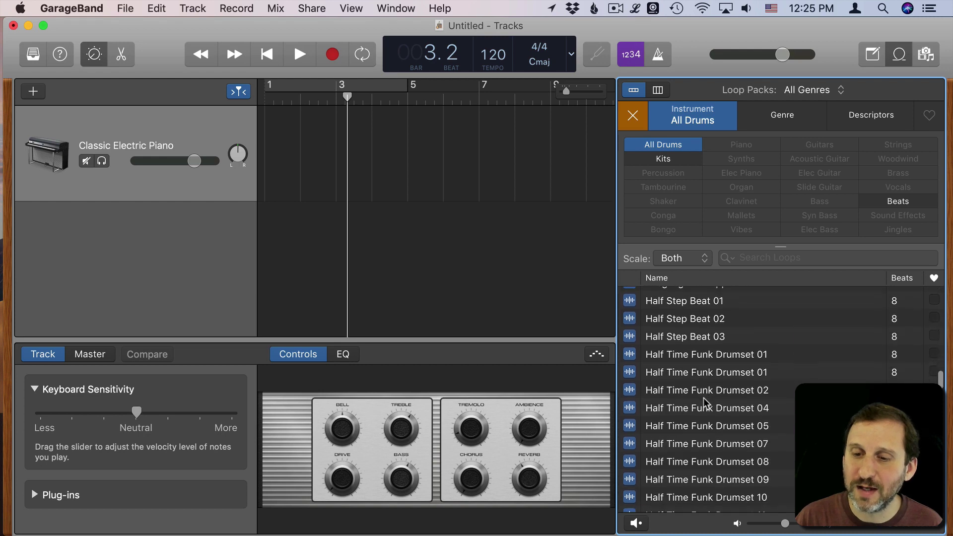
scroll(706, 403, down, 20)
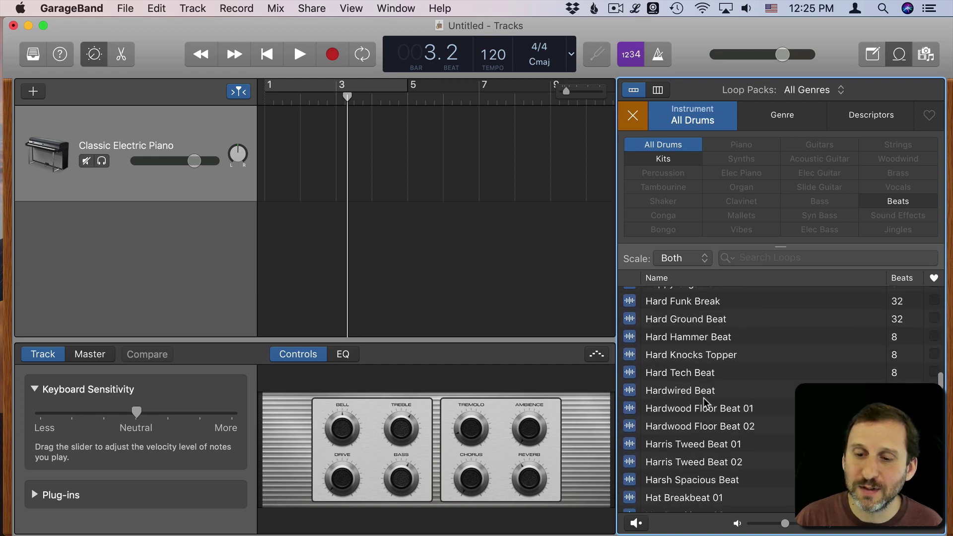
scroll(706, 402, down, 15)
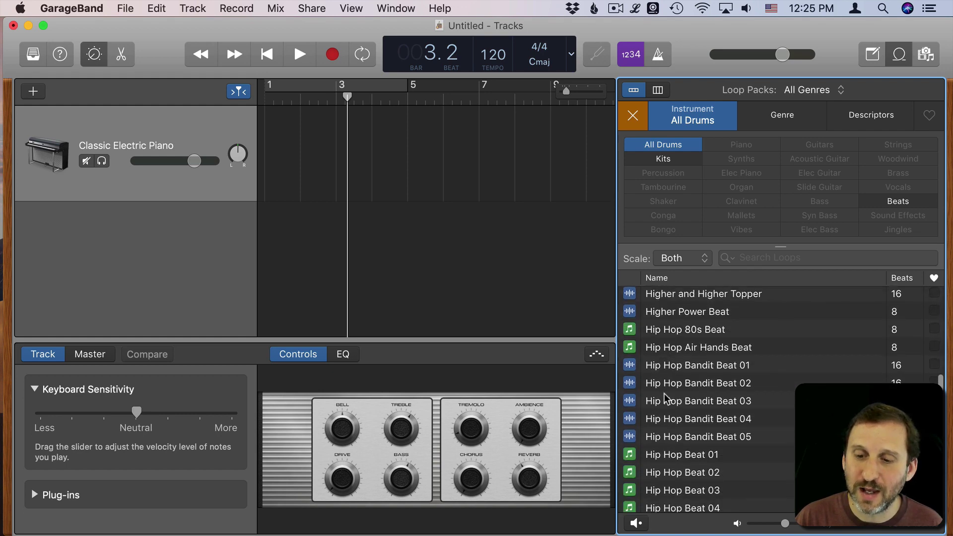
scroll(670, 461, down, 2)
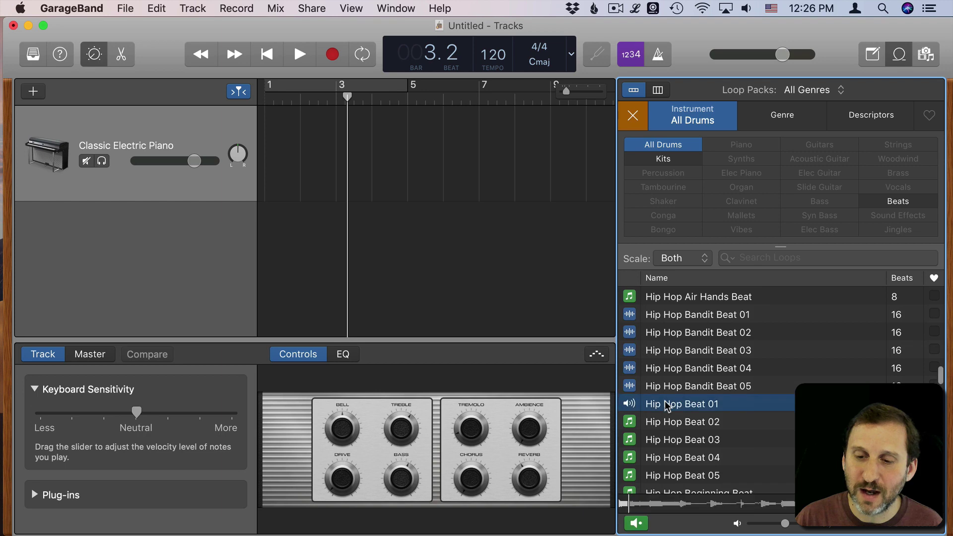
click(668, 404)
- Place Hip Hop Beat 01 at bar 1, enable Cycle, and loop the region to bar 5
drag(684, 405, 264, 162)
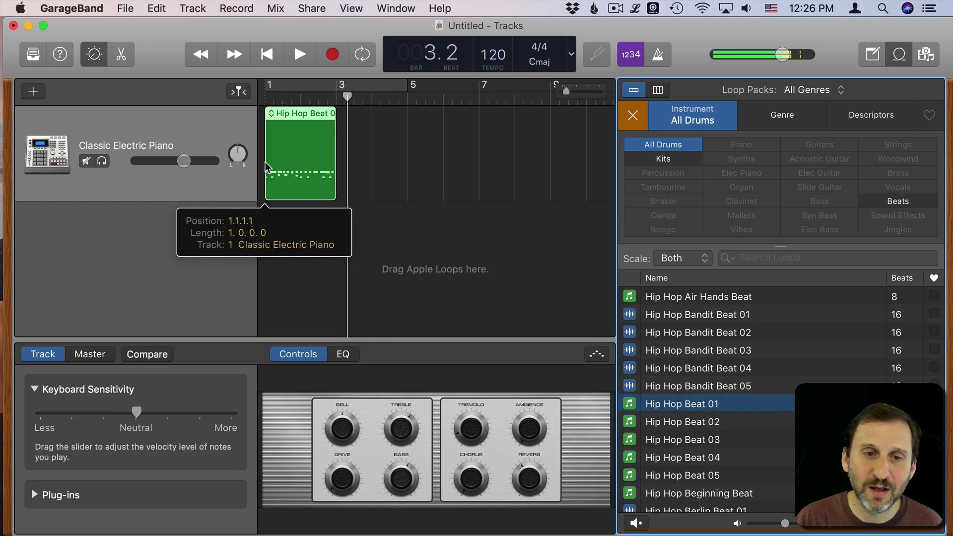
click(362, 53)
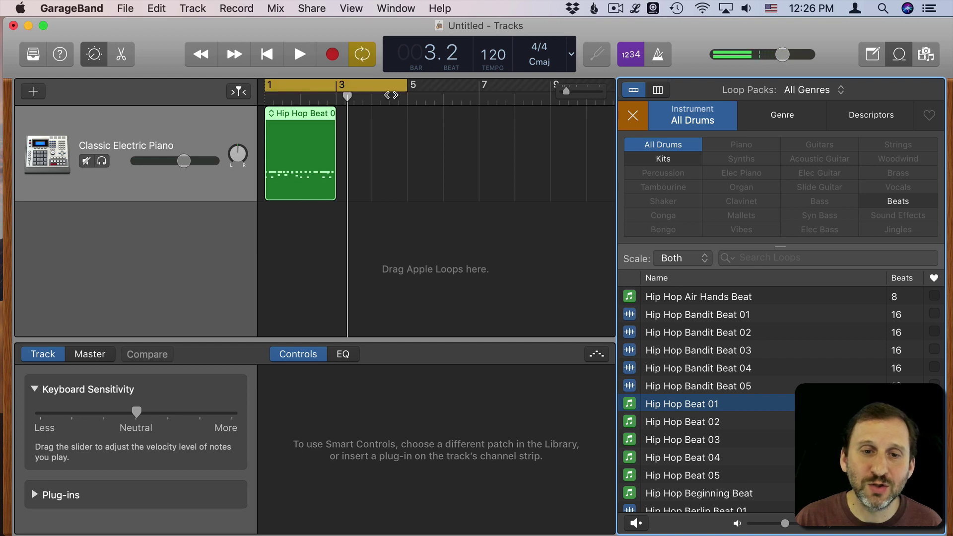
drag(325, 174, 408, 128)
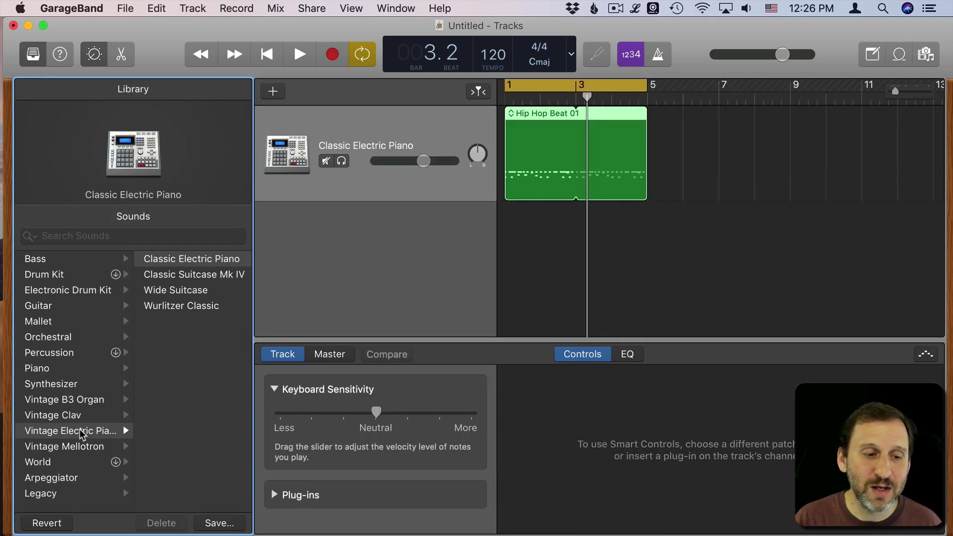
- Load the Bluebird drum kit, play the beat, then try Manchester and settle on Neo Soul
click(401, 128)
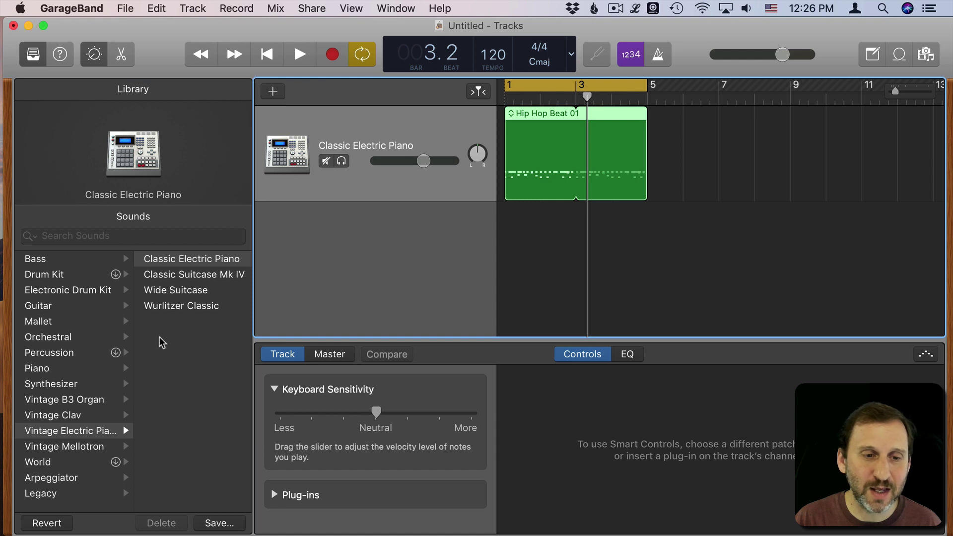
click(53, 354)
click(55, 275)
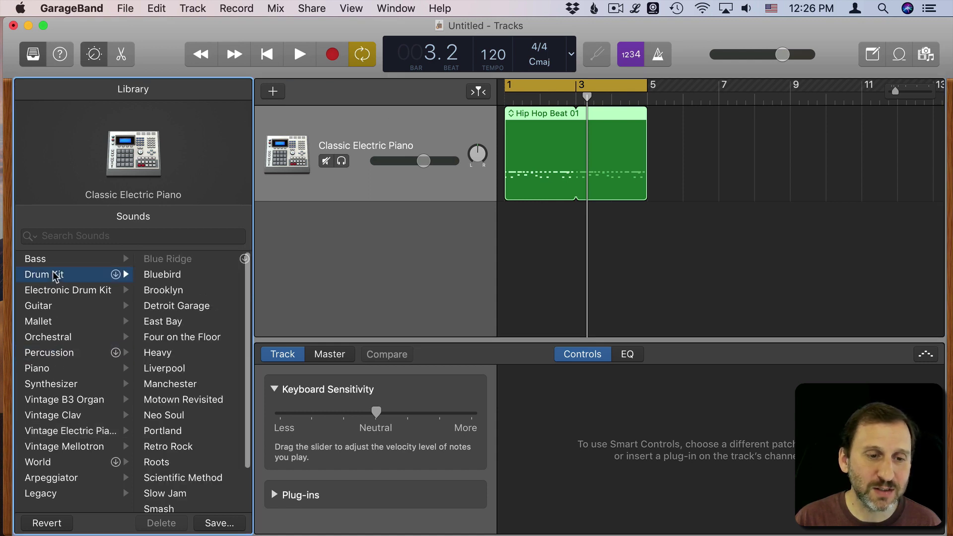
click(166, 274)
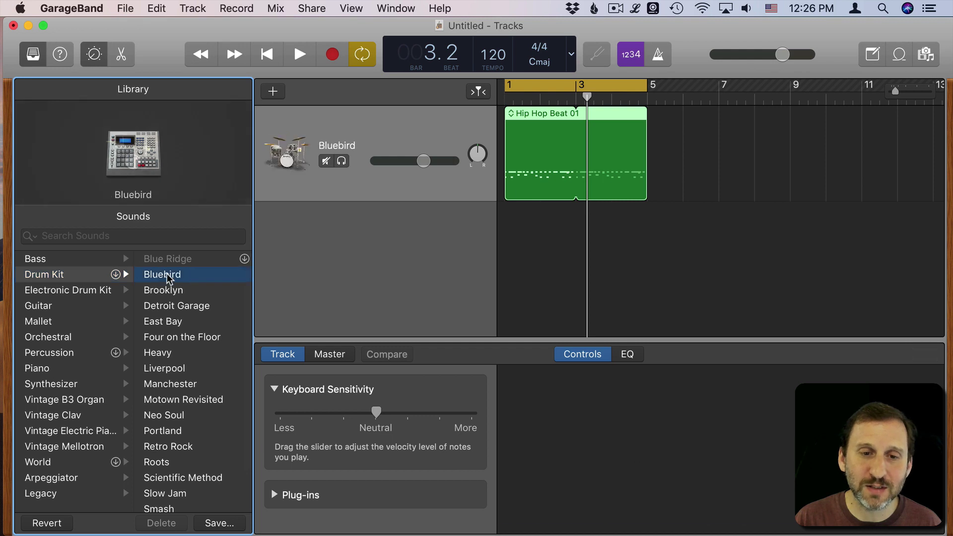
click(298, 58)
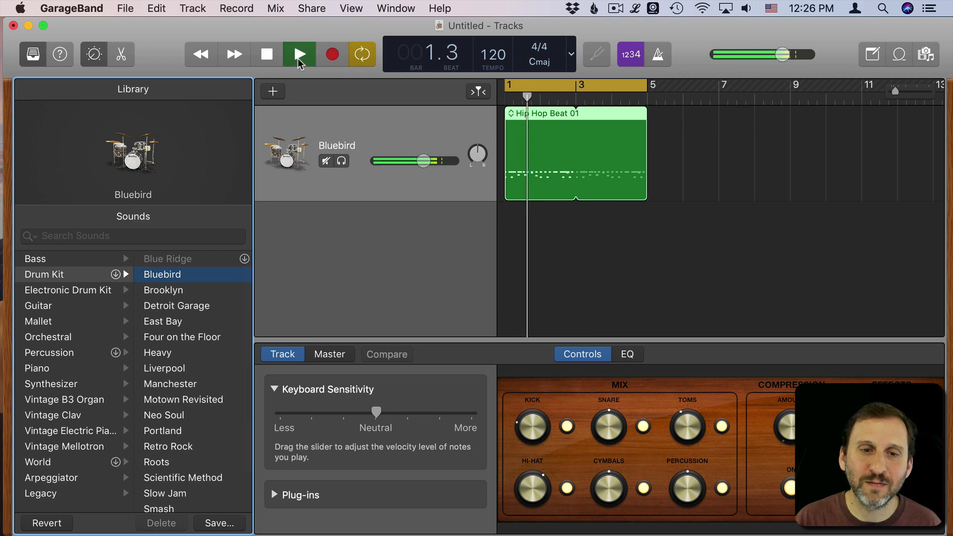
click(166, 383)
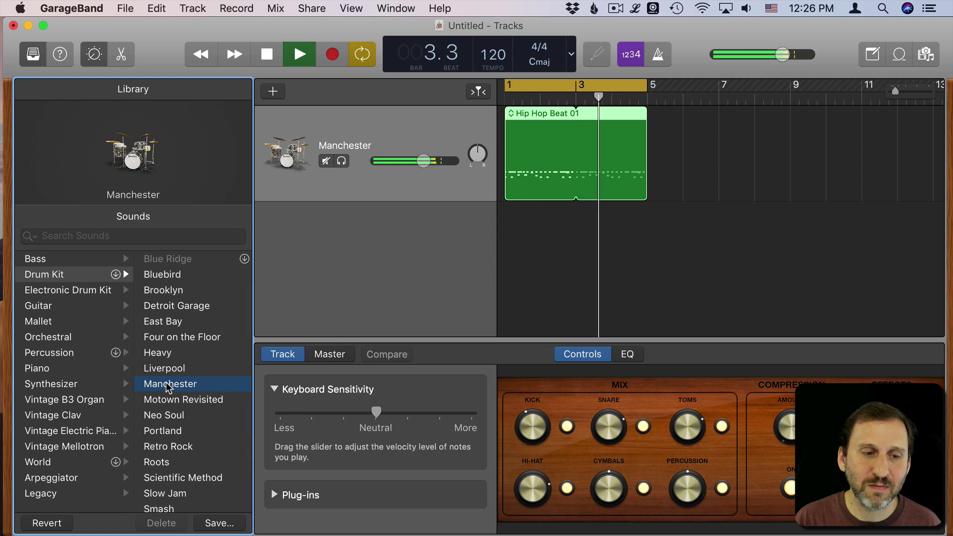
click(167, 414)
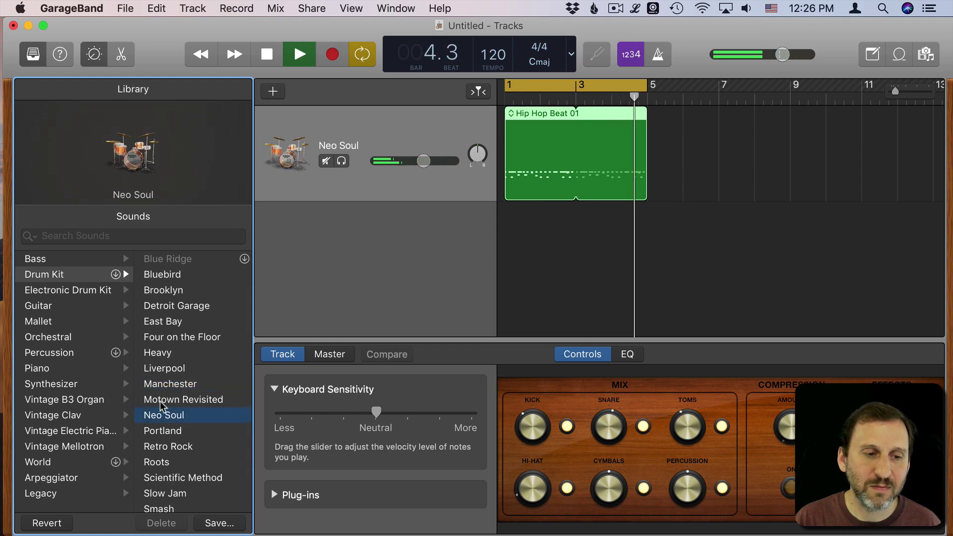
- Try the Electro Bump electronic kit, switch to Major Crush, and stop playback
click(70, 291)
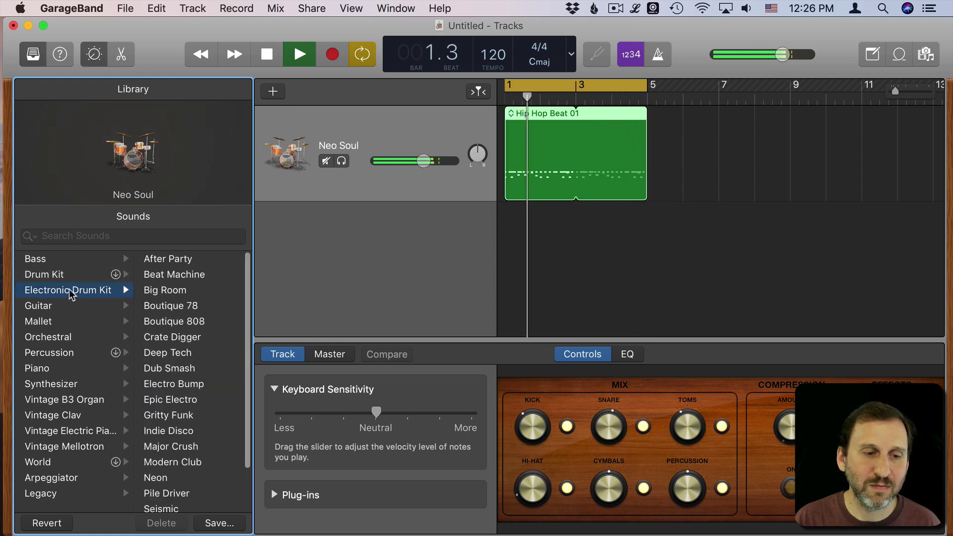
click(165, 384)
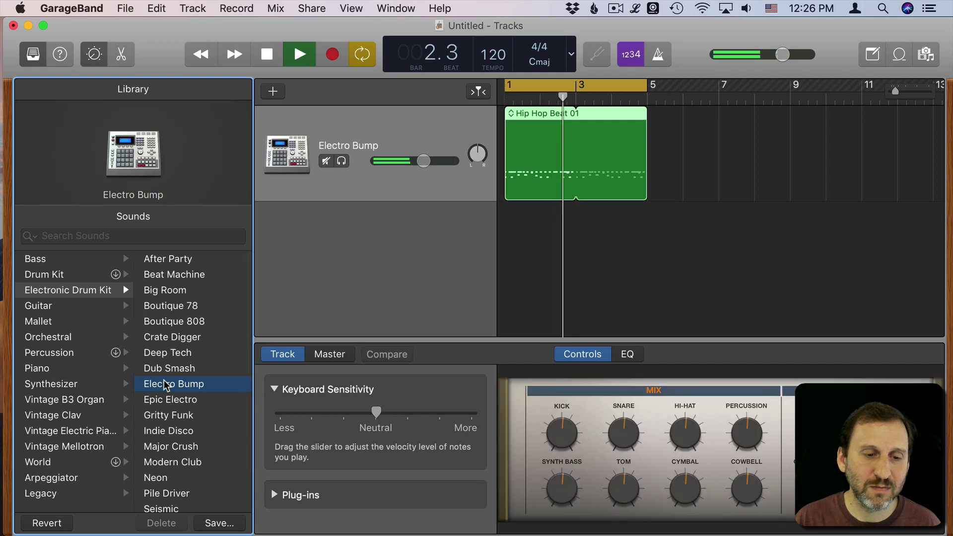
click(167, 449)
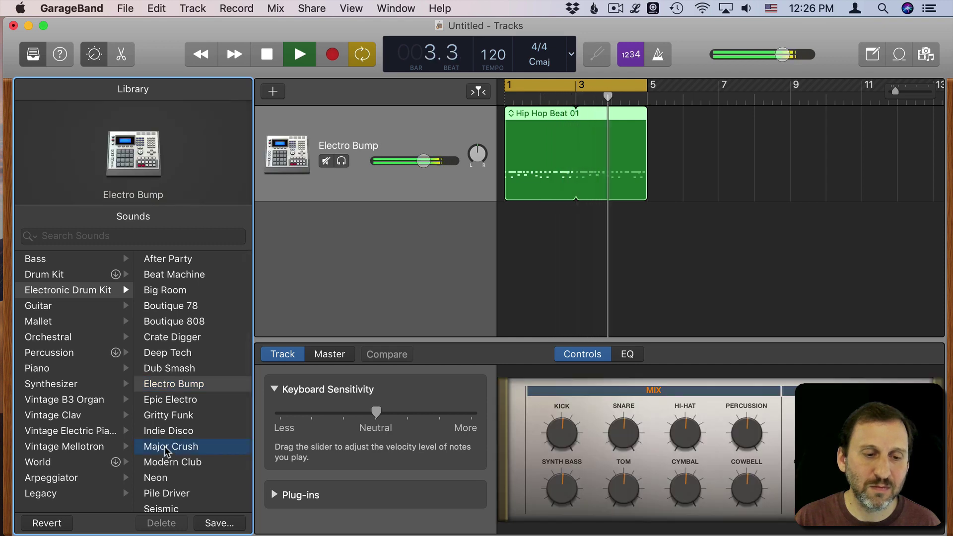
click(268, 55)
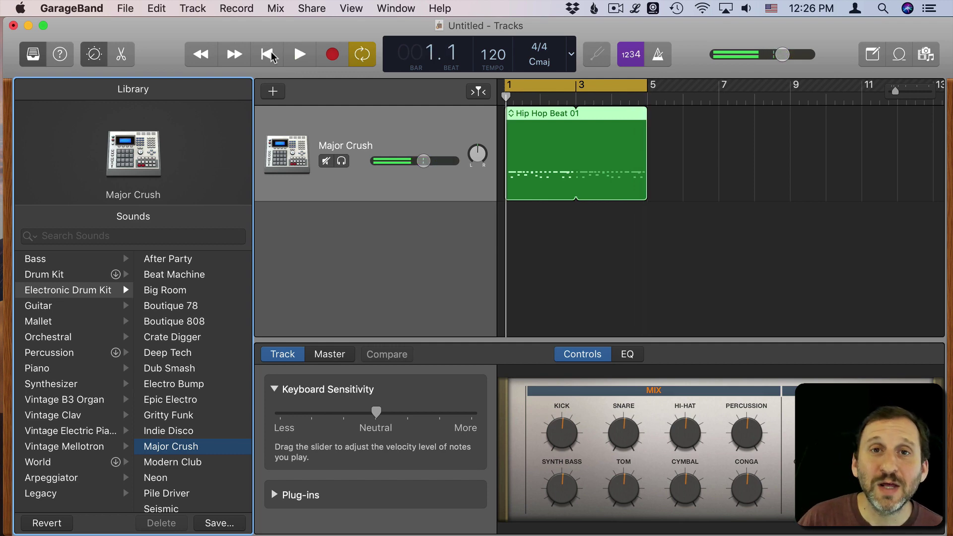
scroll(204, 387, down, 1)
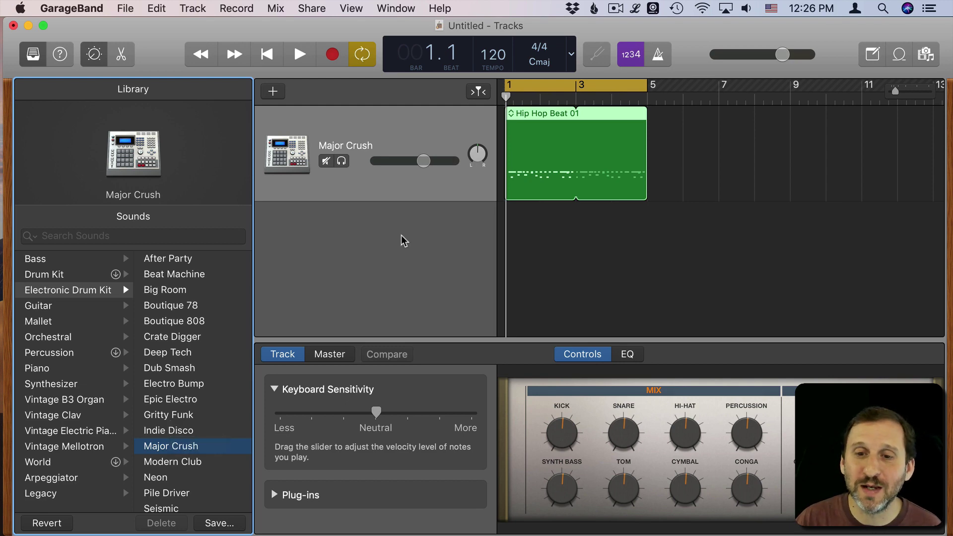
- Open Hip Hop Beat 01 in the Piano Roll, delete the note at 1.3 and redraw it
click(600, 142)
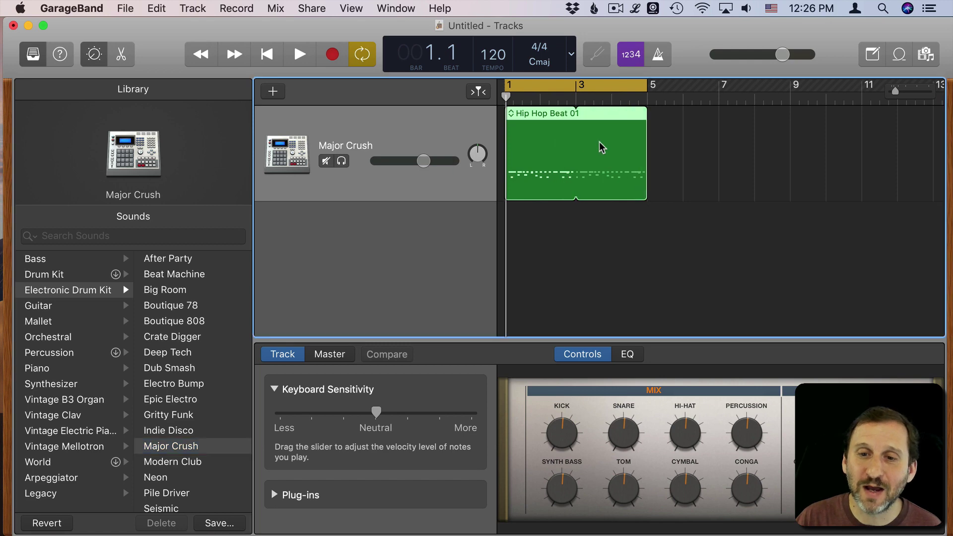
key(e)
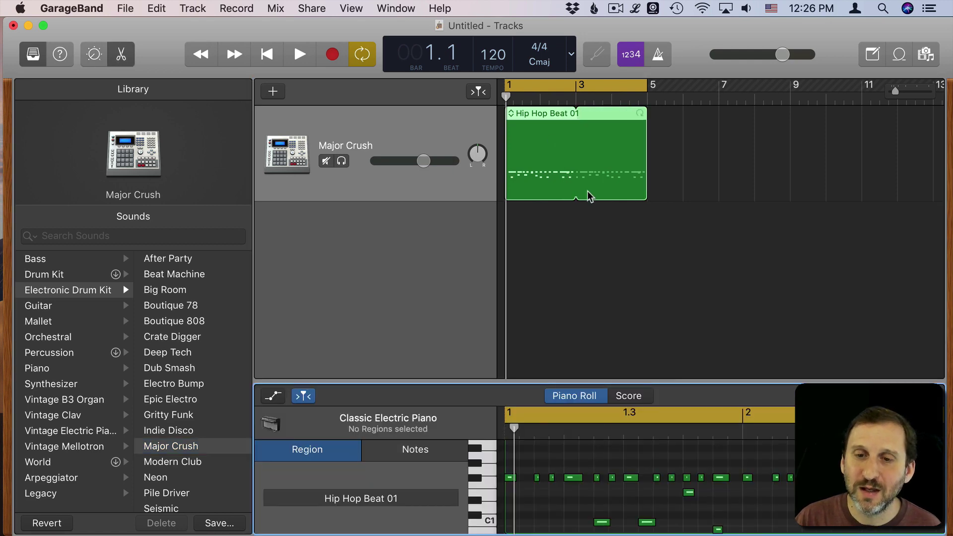
scroll(594, 491, down, 3)
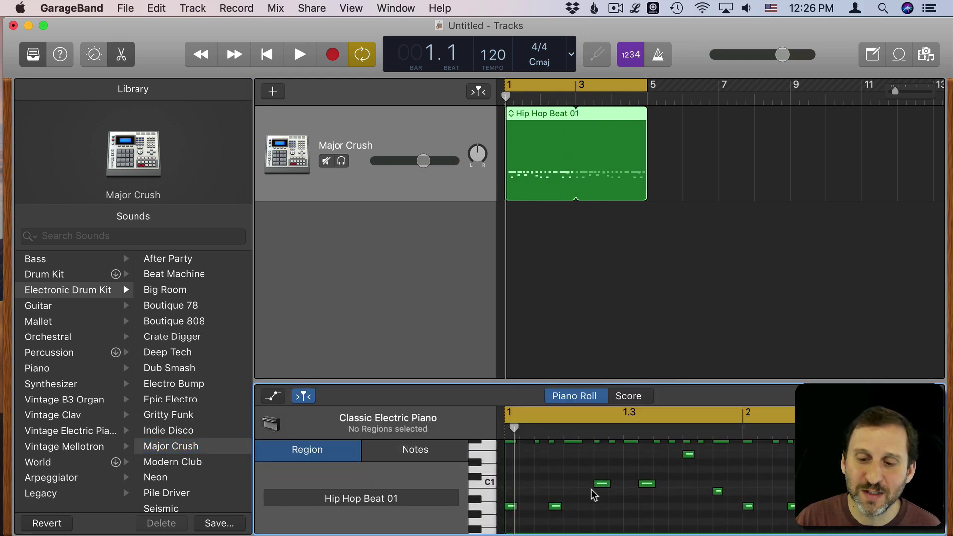
scroll(593, 494, up, 2)
click(630, 468)
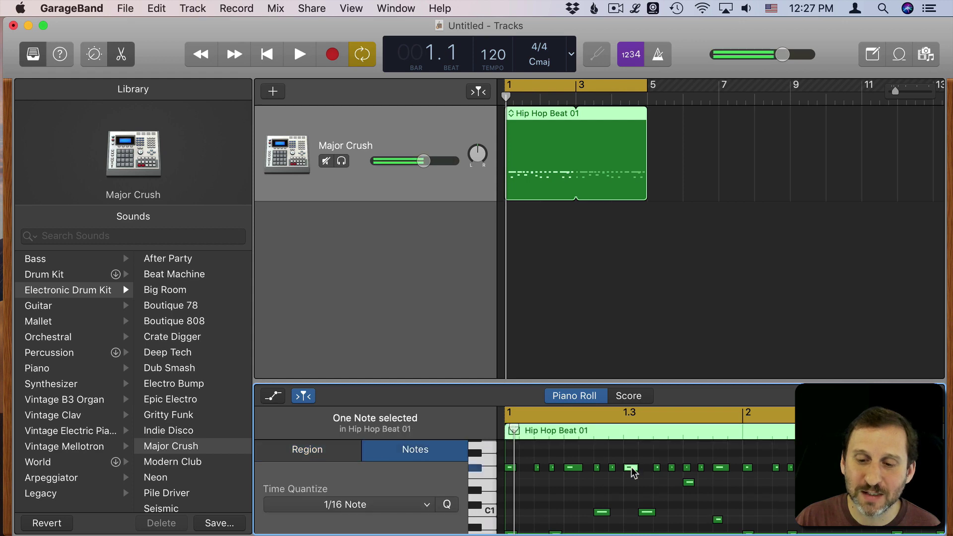
click(631, 468)
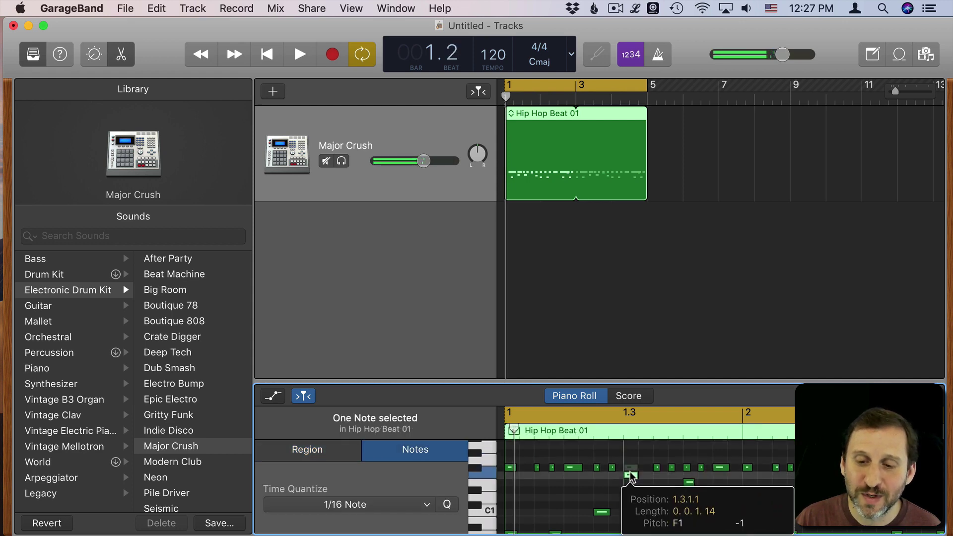
key(Delete)
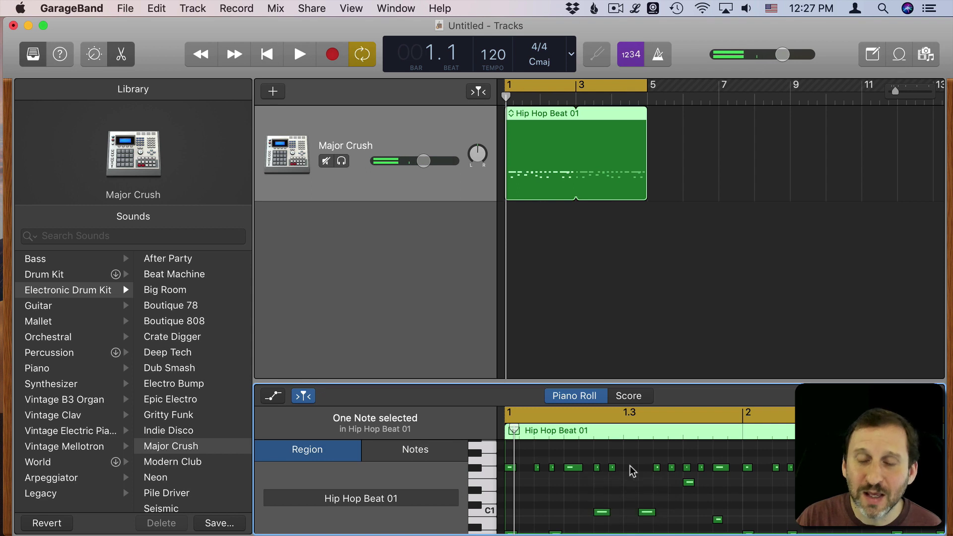
super+click(631, 468)
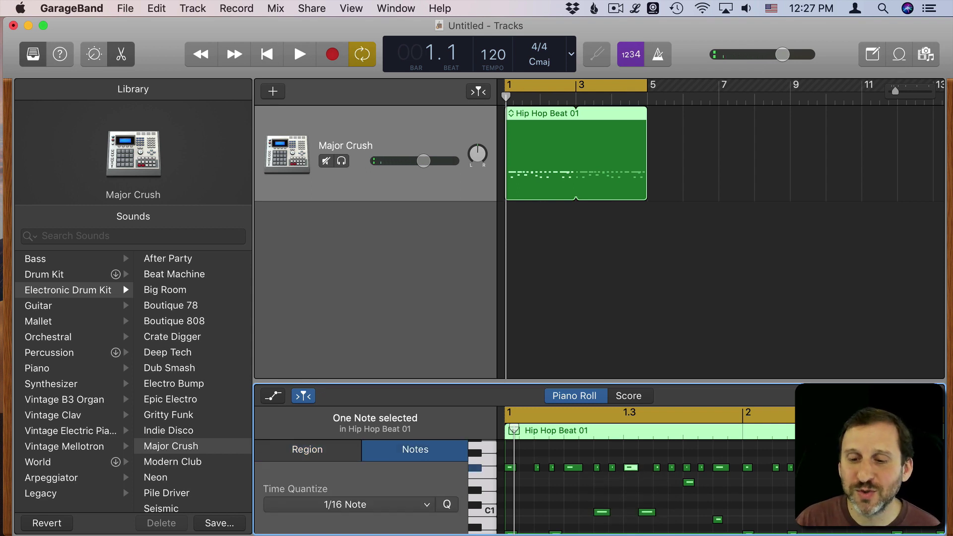